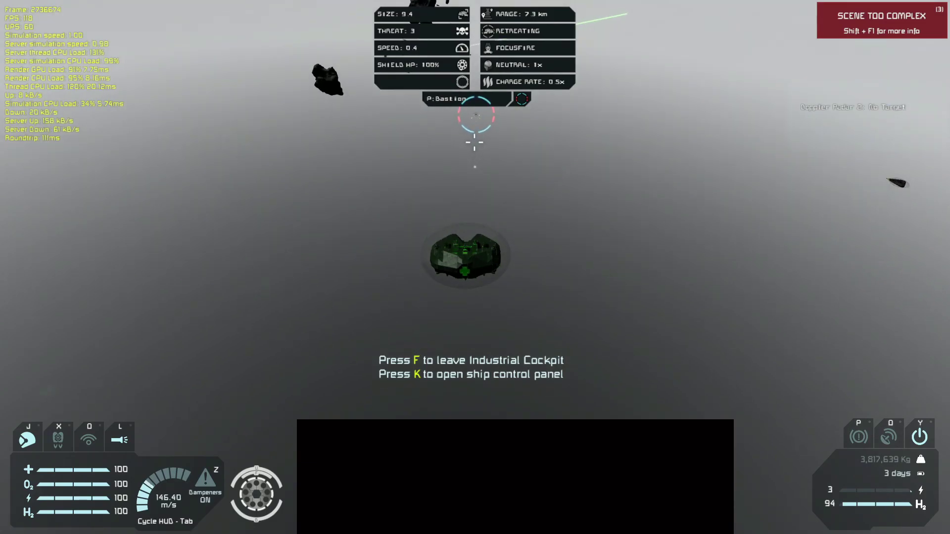
# Watch the Bastion through CIT Camera 2 and fire beam lance volleys at it.
pyautogui.hotkey('ctrl', '2')
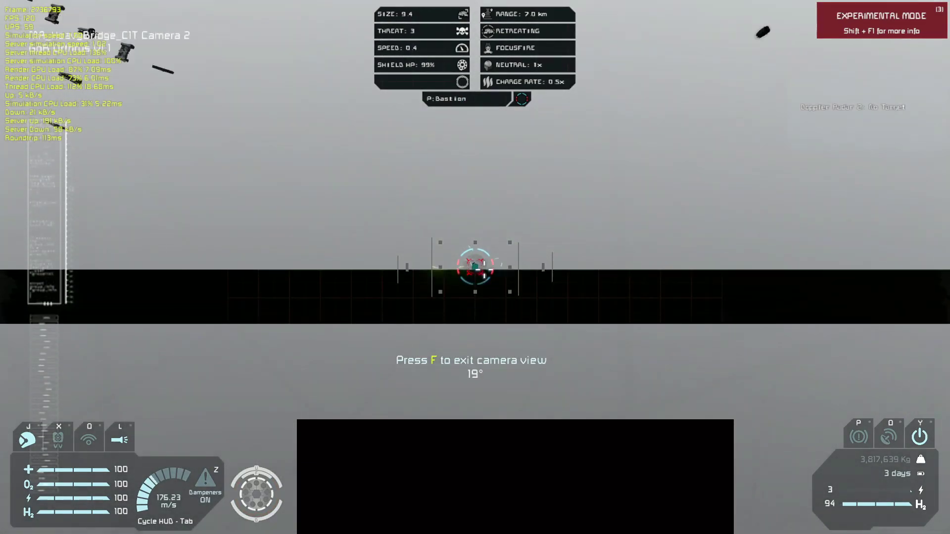
pyautogui.scroll(5, 475, 267)
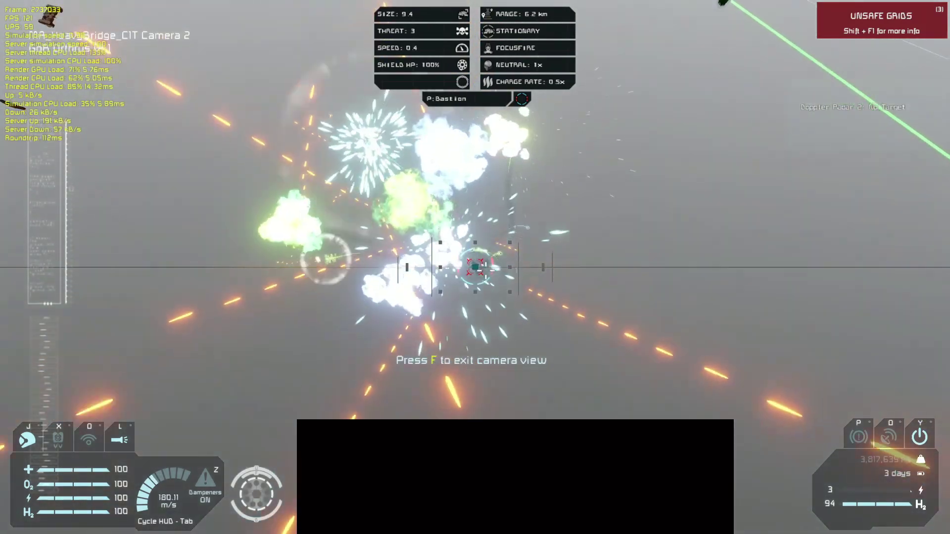
pyautogui.scroll(3, 475, 268)
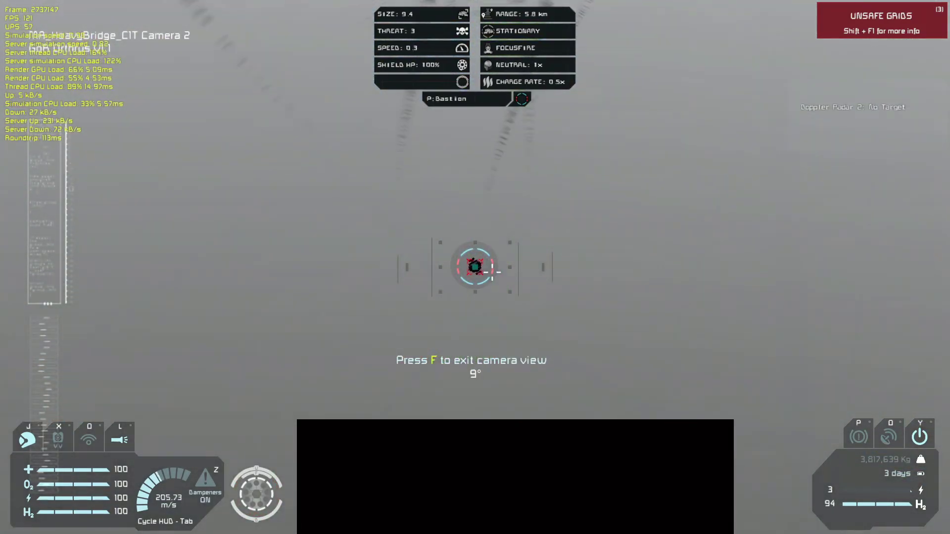
pyautogui.scroll(3, 494, 273)
pyautogui.scroll(2, 540, 284)
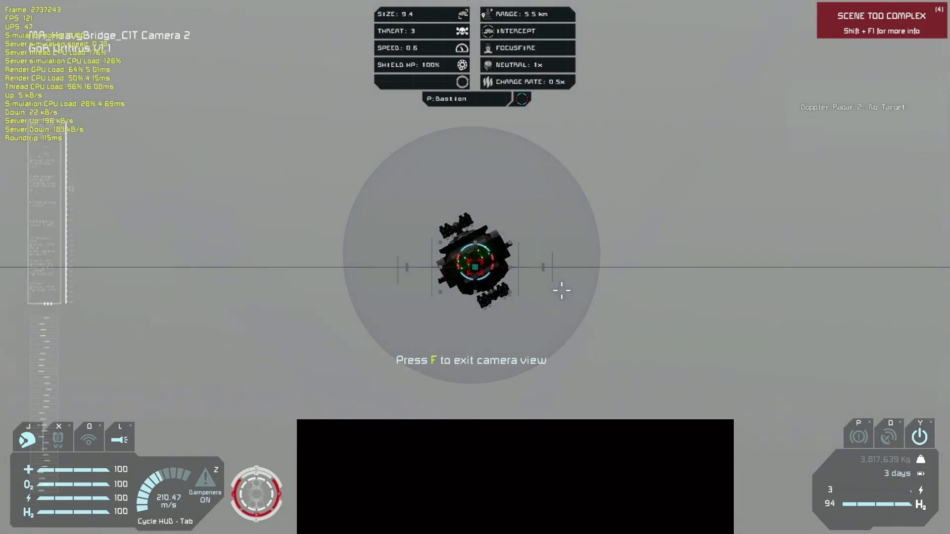
pyautogui.scroll(-1, 562, 290)
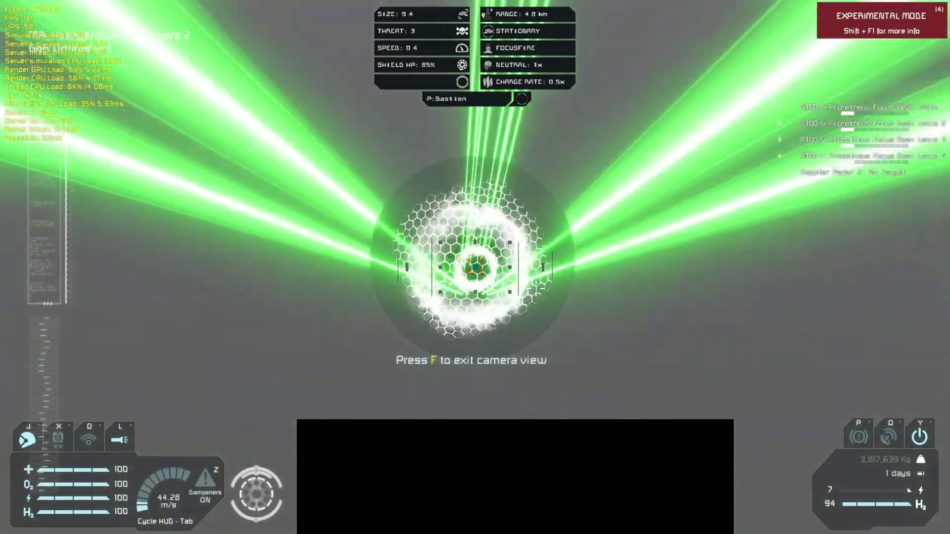
pyautogui.scroll(-1, 475, 267)
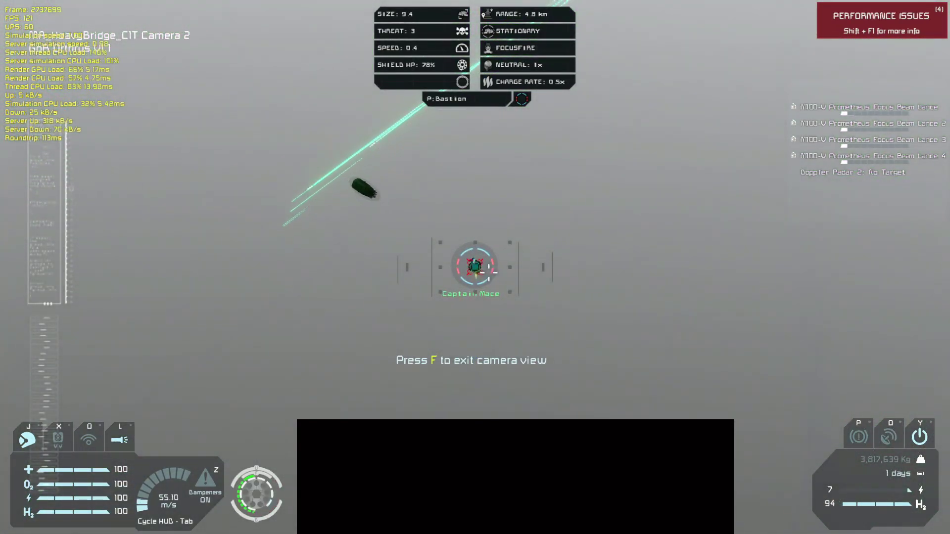
pyautogui.scroll(1, 475, 267)
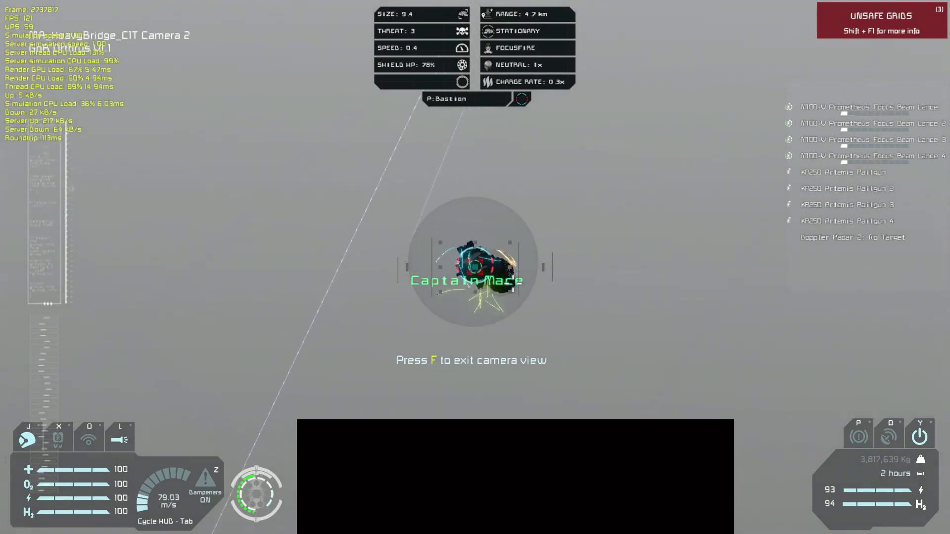
pyautogui.click(475, 267)
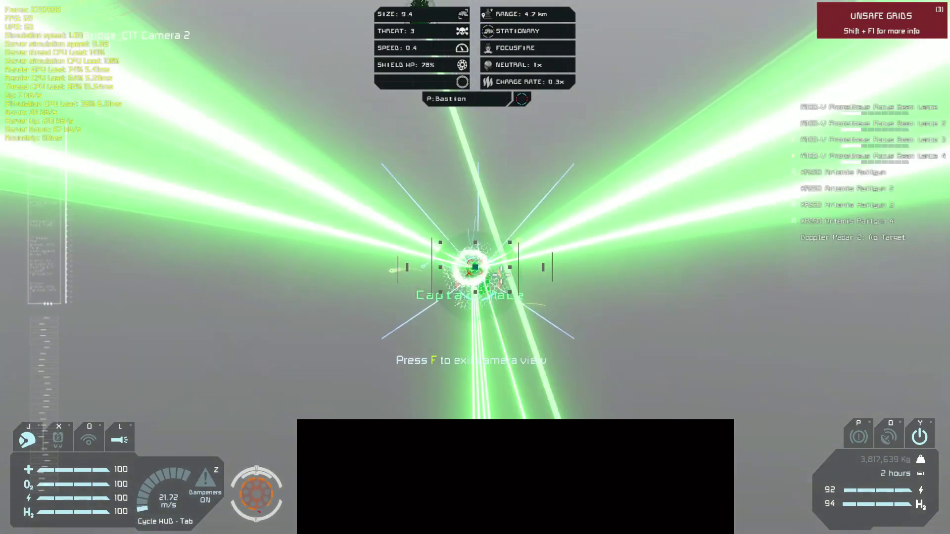
pyautogui.scroll(-2, 475, 268)
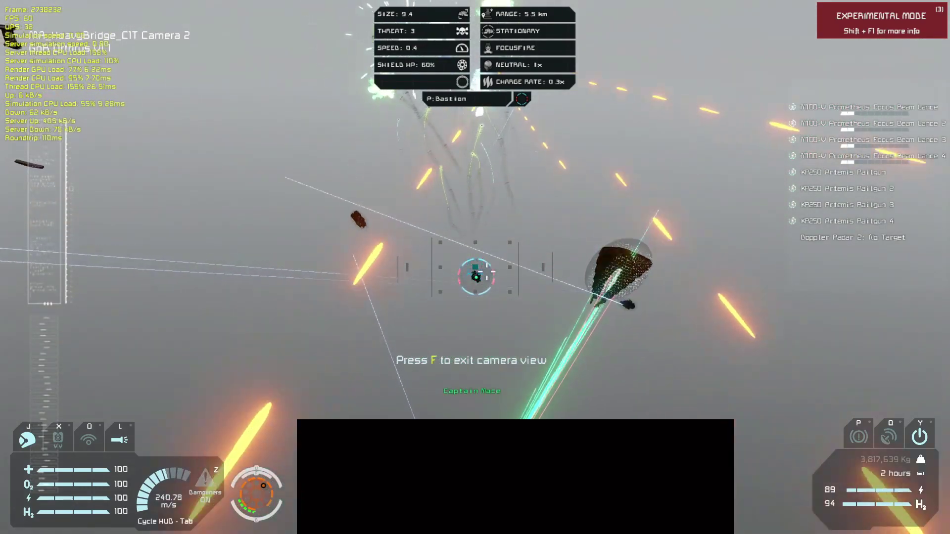
pyautogui.click(475, 268)
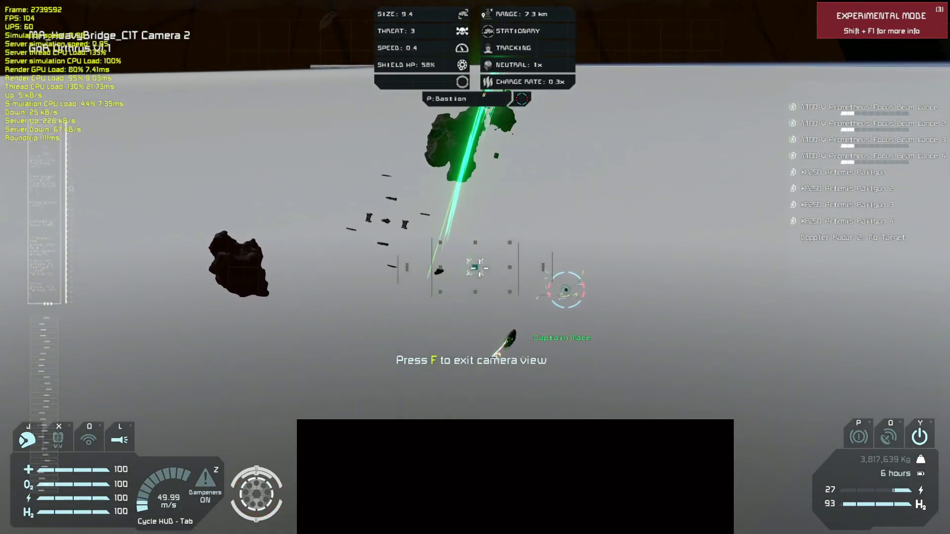
# Go to the cockpit and back into the ship camera view to engage Tribute 1.
pyautogui.press('f')
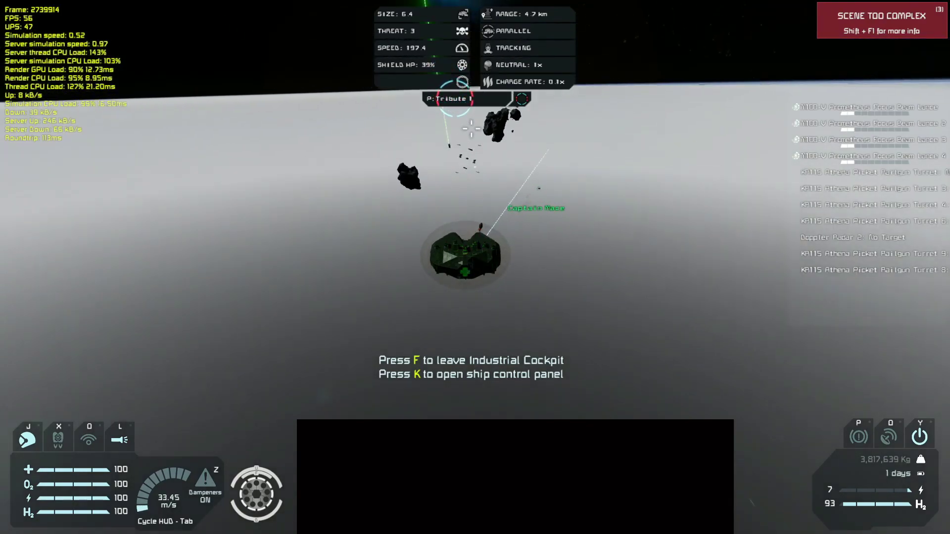
pyautogui.press('f')
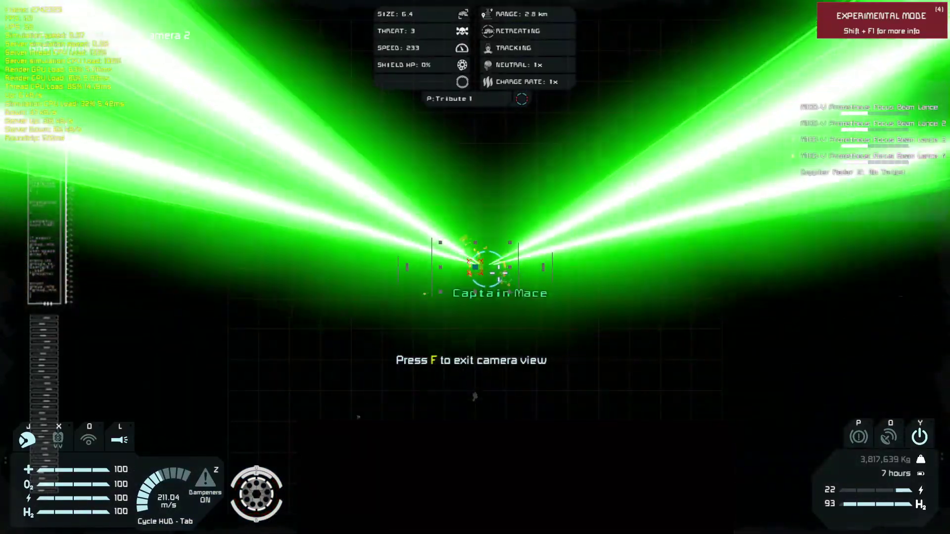
# Turn the ship, confirm a blind jump toward the Bastion, and view it through the ship camera.
pyautogui.press('f')
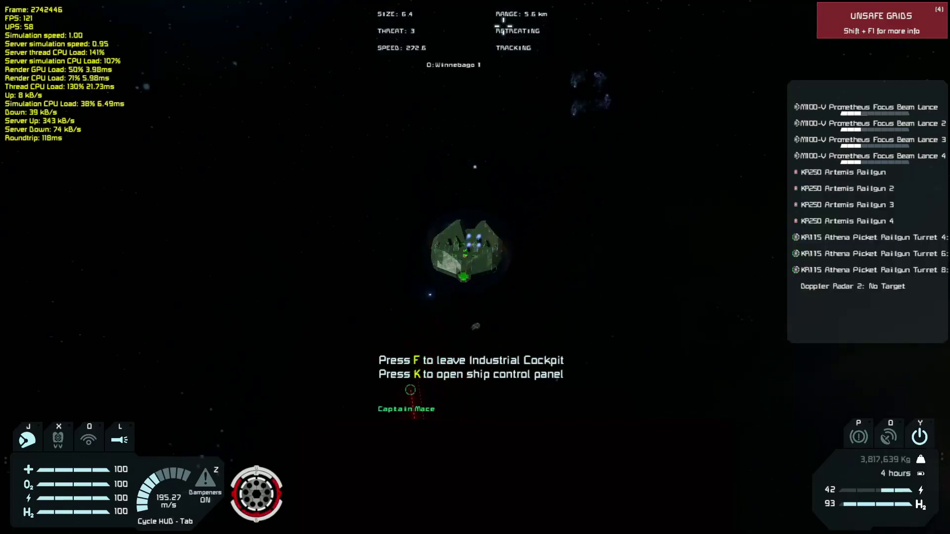
pyautogui.moveTo(475, 268); pyautogui.dragTo(371, 223)
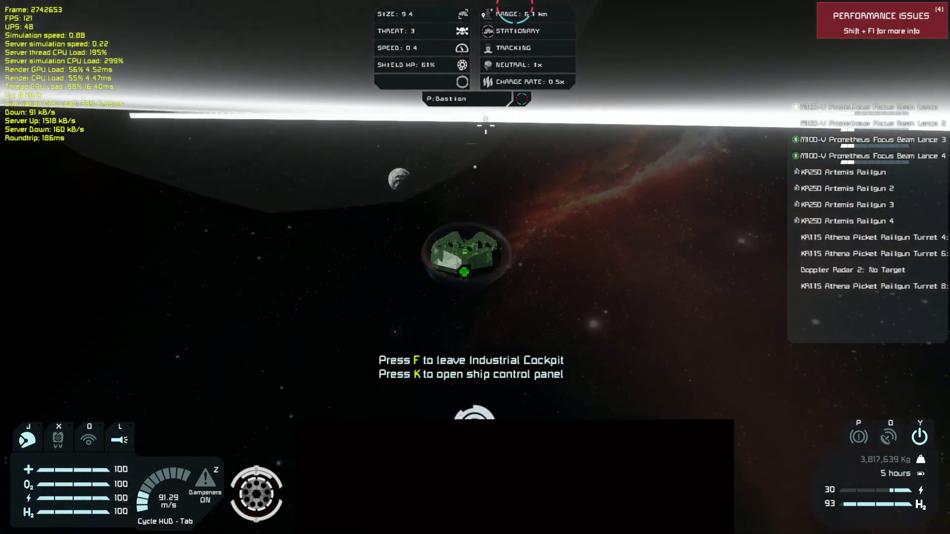
pyautogui.press('j')
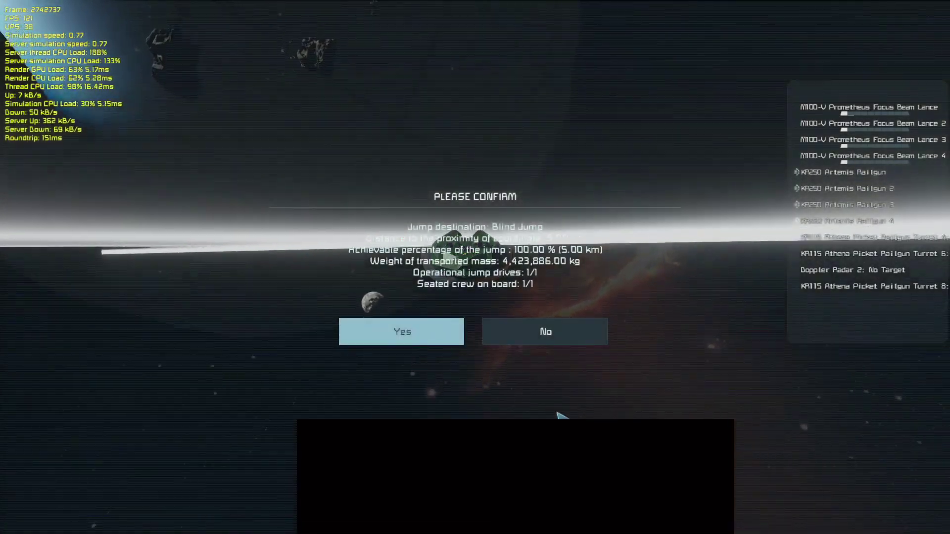
pyautogui.press('Return')
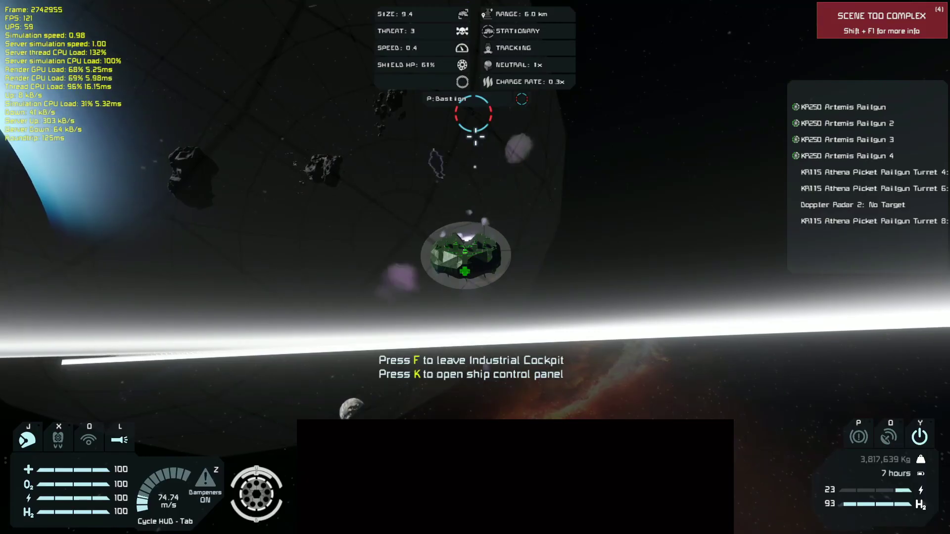
pyautogui.press('v')
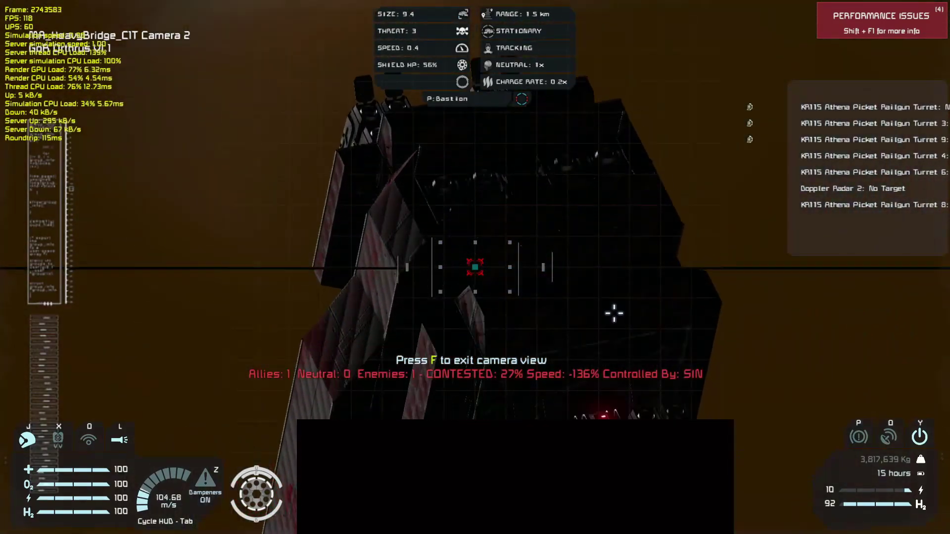
pyautogui.scroll(-3, 614, 313)
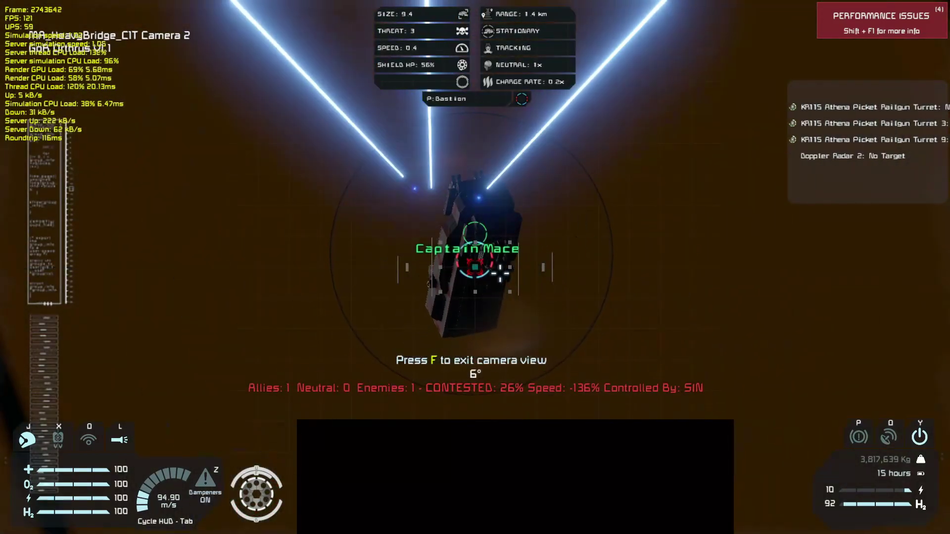
# Fire repeated beam lance and railgun volleys at the Bastion until its Shield HP reads 0%.
pyautogui.click(475, 268)
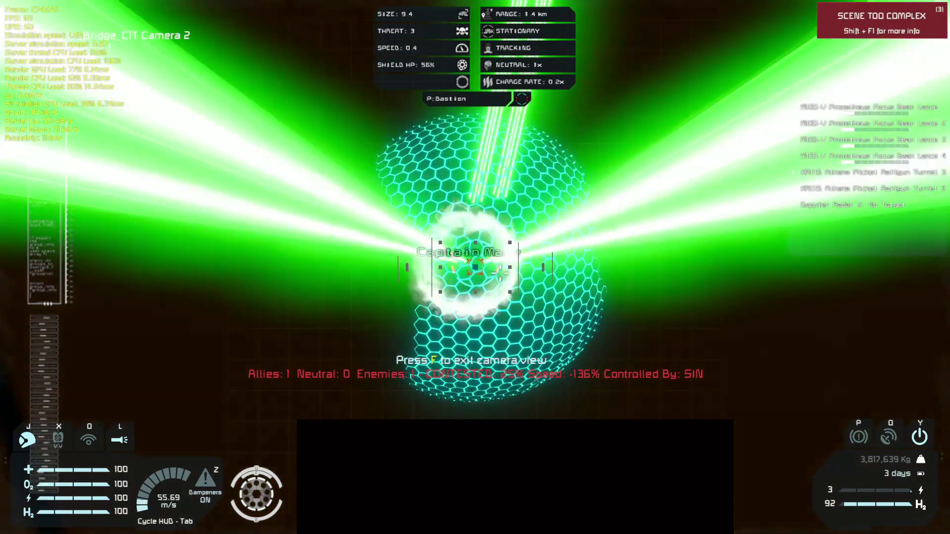
pyautogui.click(475, 267)
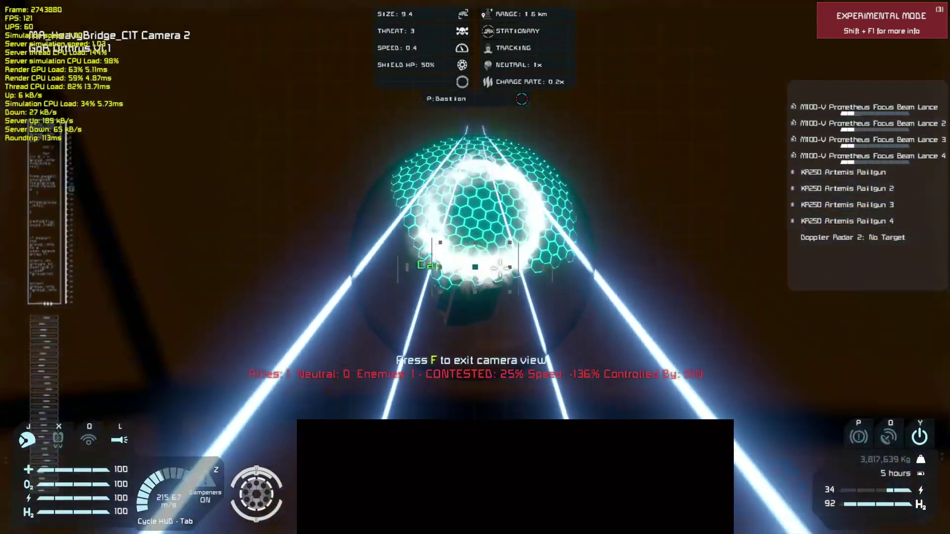
pyautogui.click(475, 267)
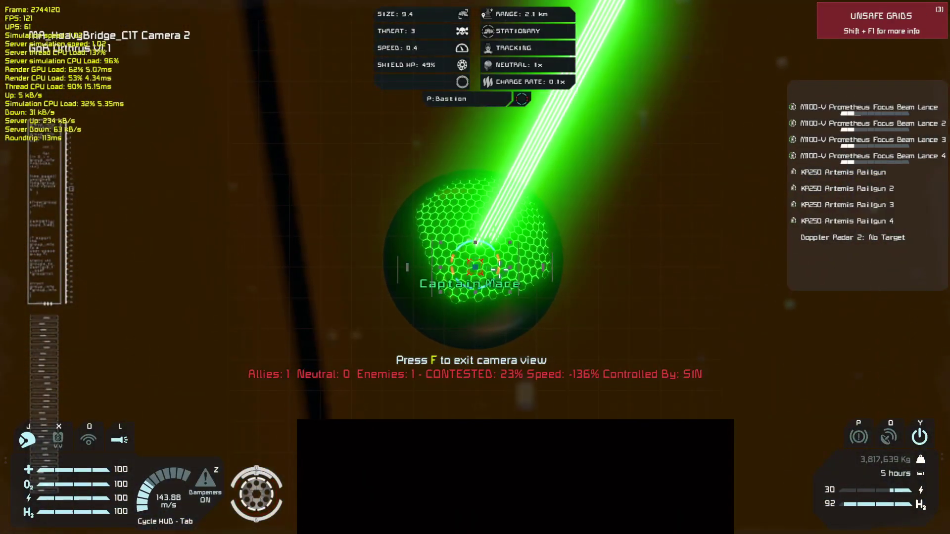
pyautogui.click(476, 267)
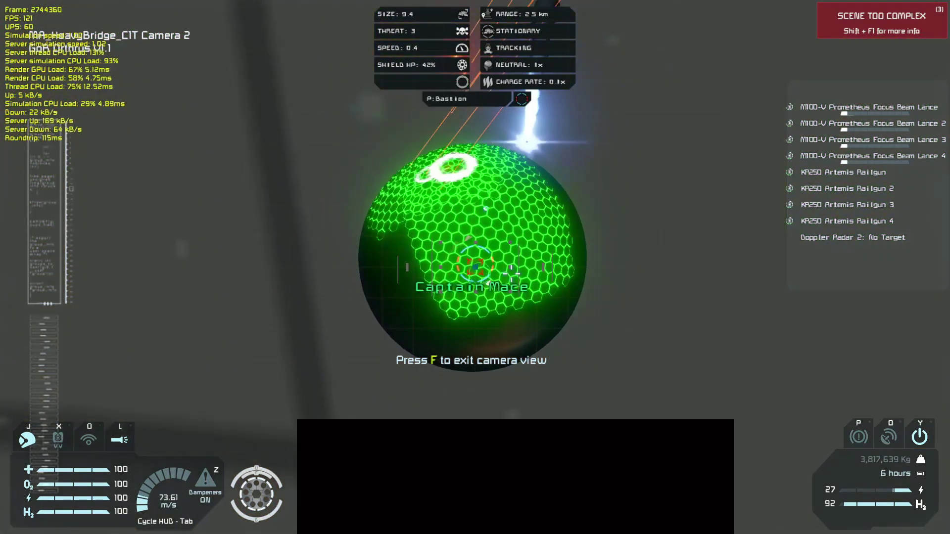
pyautogui.click(475, 267)
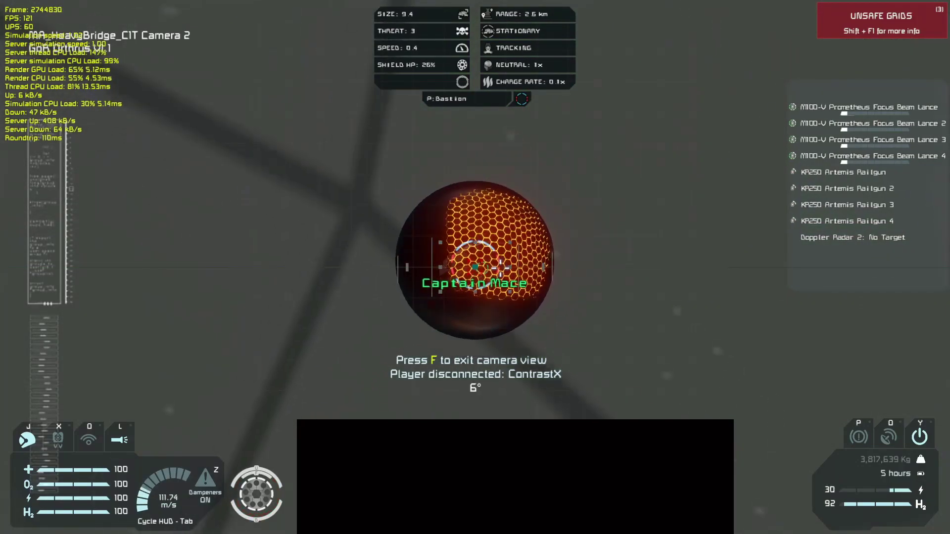
pyautogui.click(476, 267)
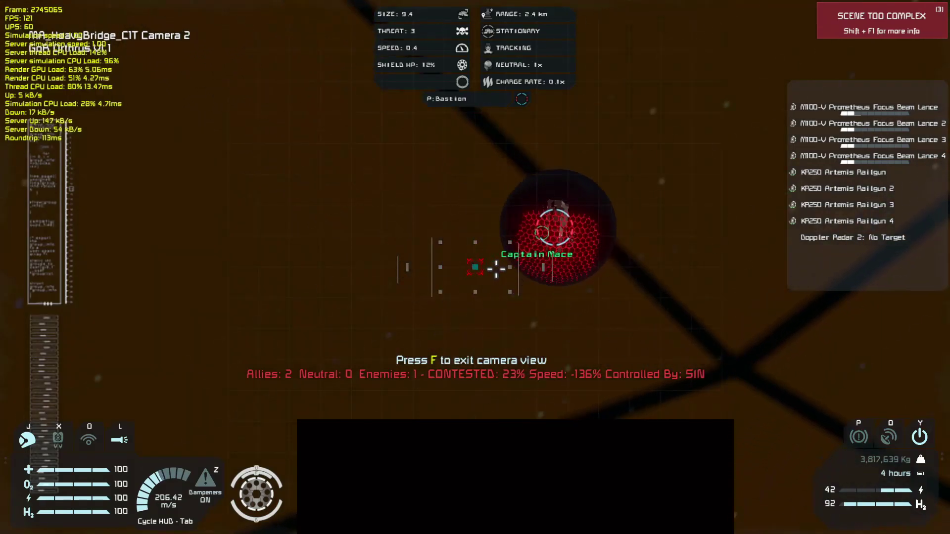
pyautogui.click(476, 268)
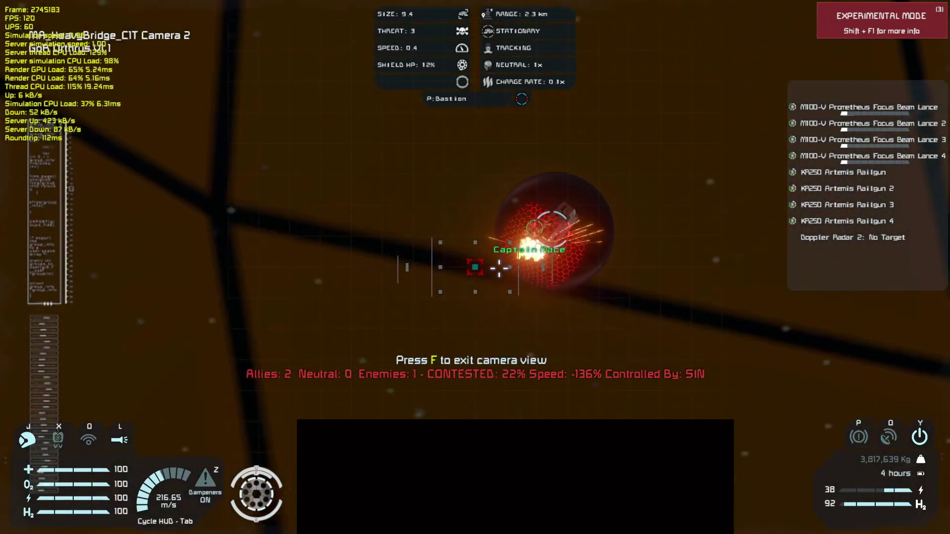
pyautogui.click(475, 268)
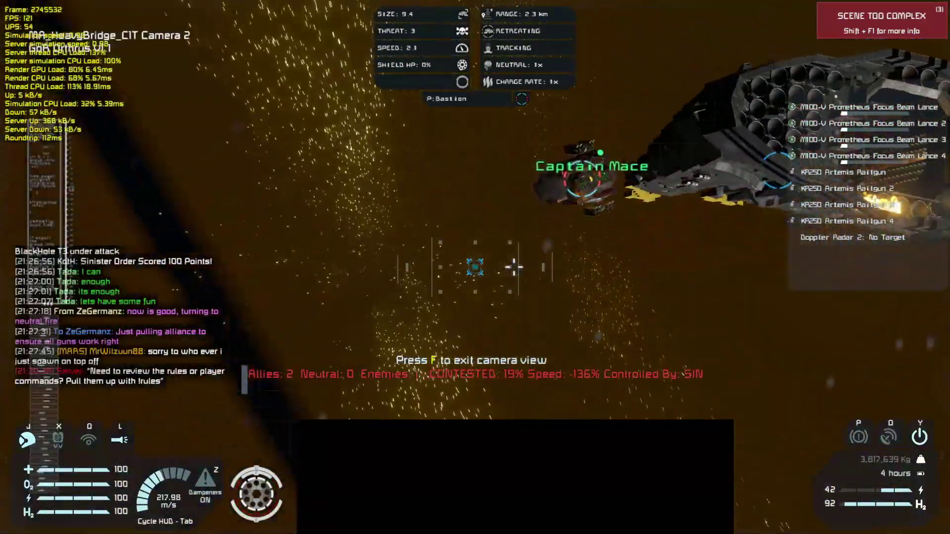
# Fire beam lances until the Bastion breaks apart, then return to the Industrial Cockpit view.
pyautogui.click(512, 266)
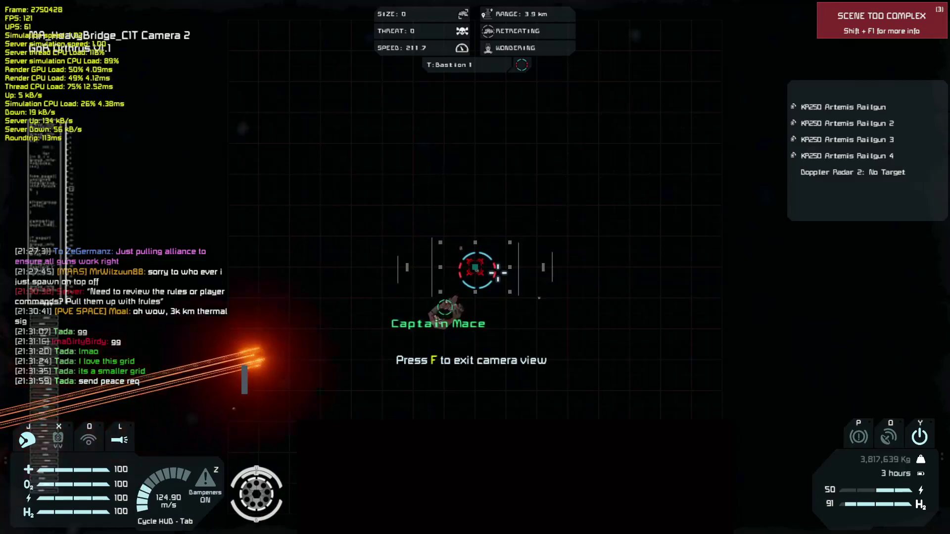
pyautogui.press('f')
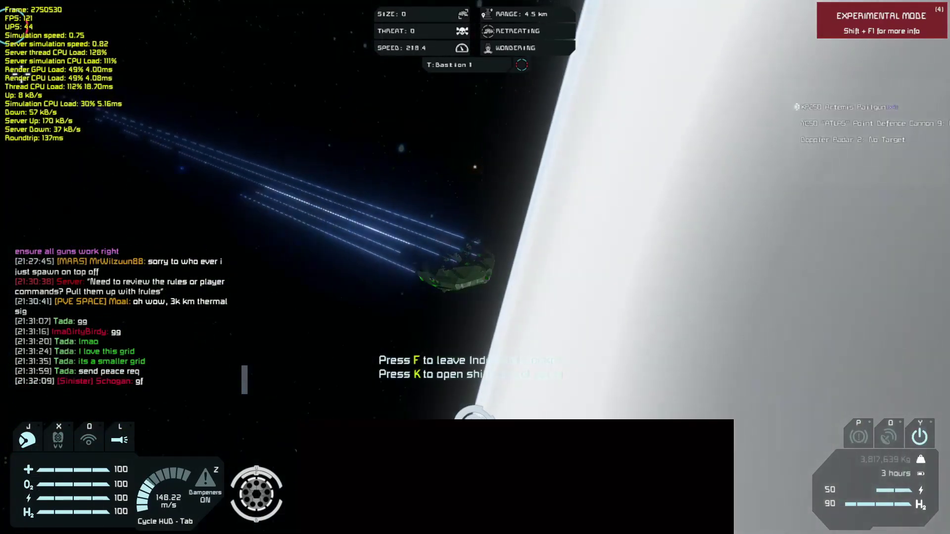